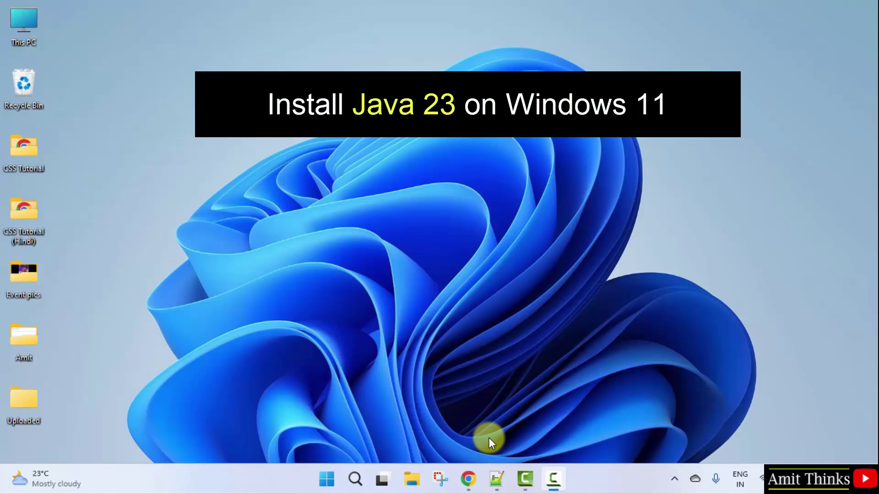
Search Google for 'oracle java' and open Oracle India's Java Software page.
click(467, 480)
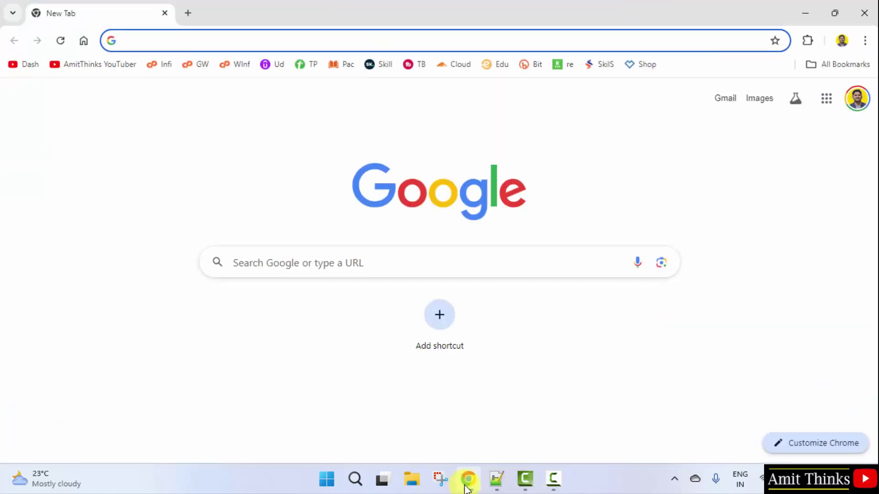
click(290, 268)
text(oracle ja)
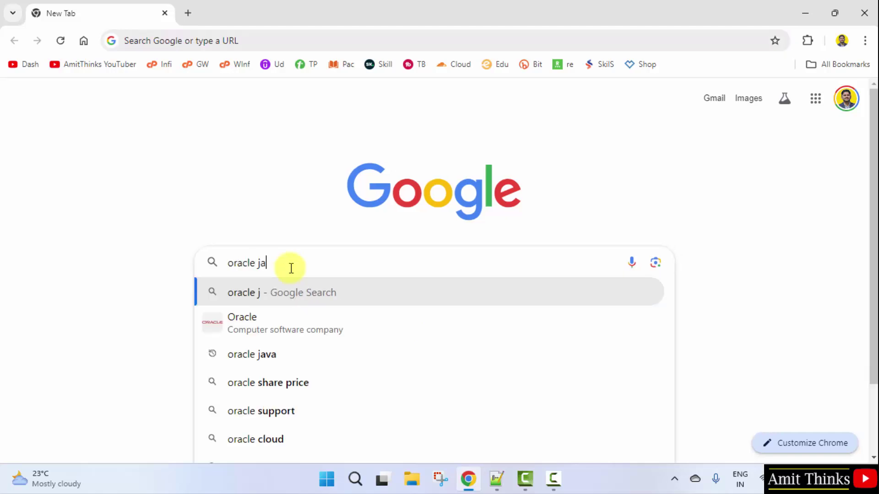
text(va)
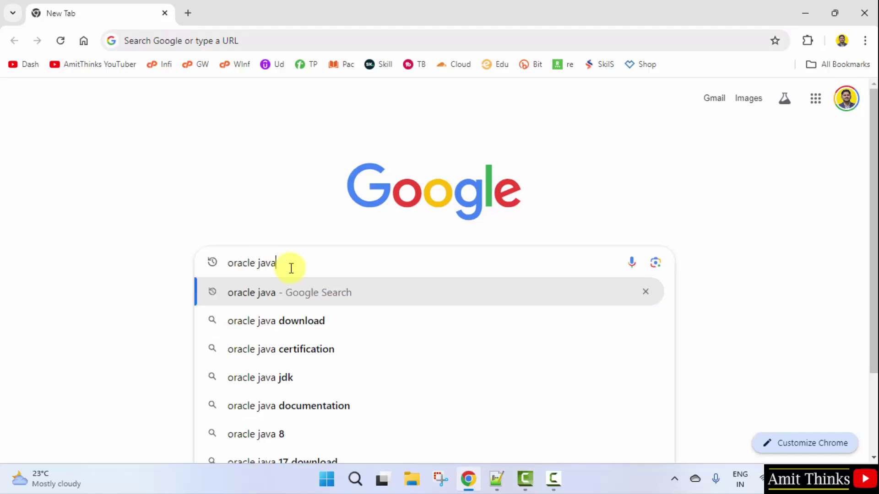
key(Return)
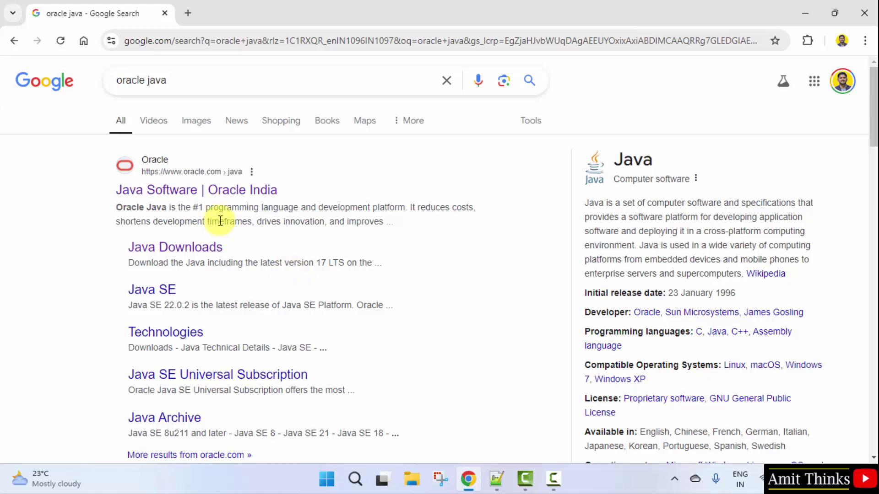
click(227, 197)
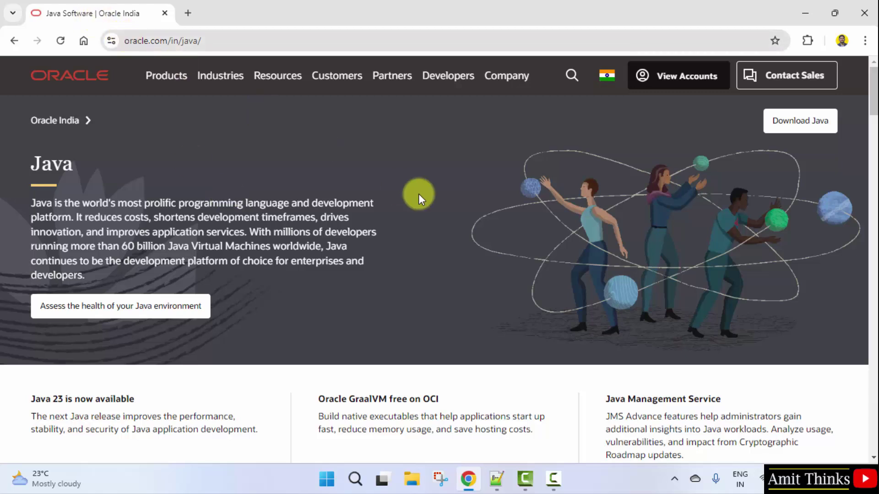
Go to Oracle's Java Downloads page and show the JDK 23 Windows files.
click(800, 134)
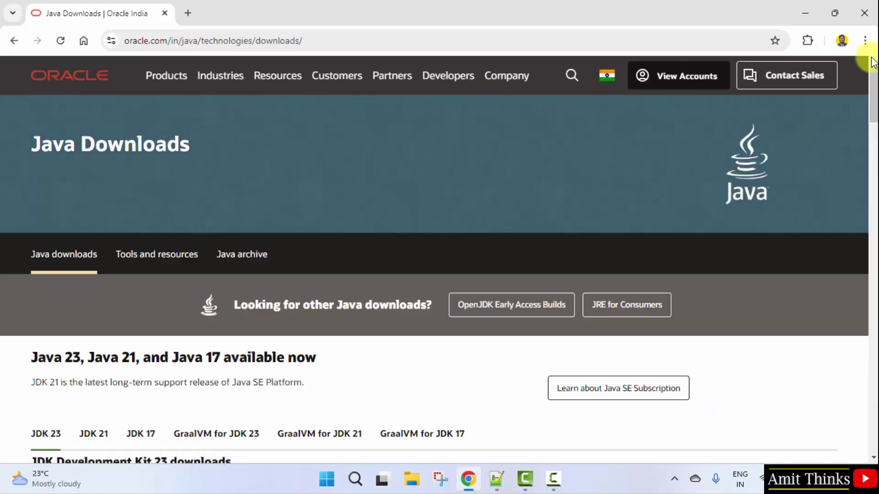
scroll(417, 291, down, 3)
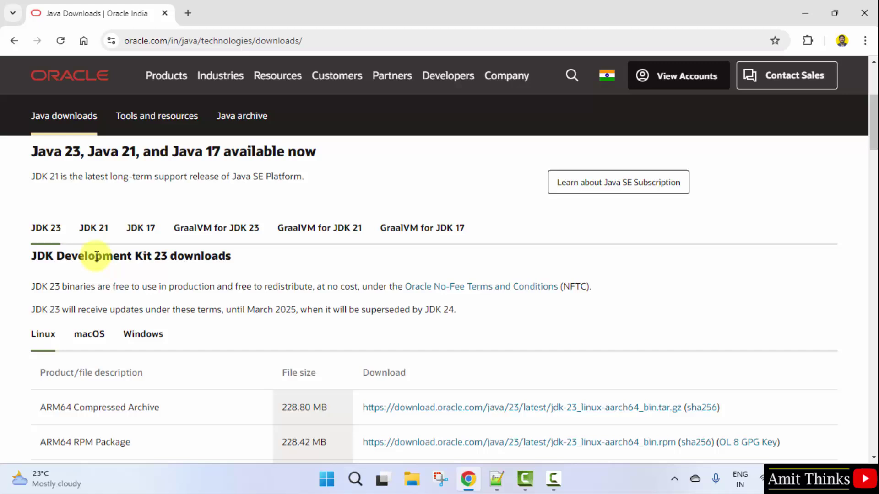
click(150, 344)
click(871, 457)
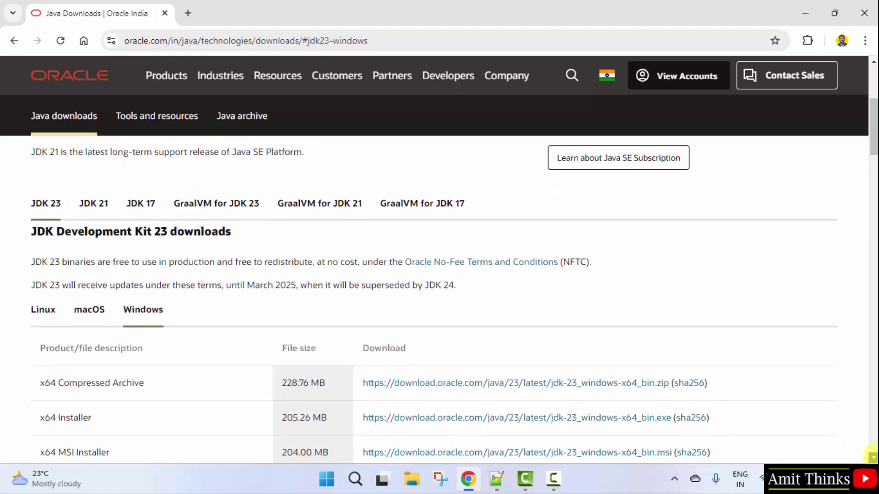
scroll(871, 458, down, 3)
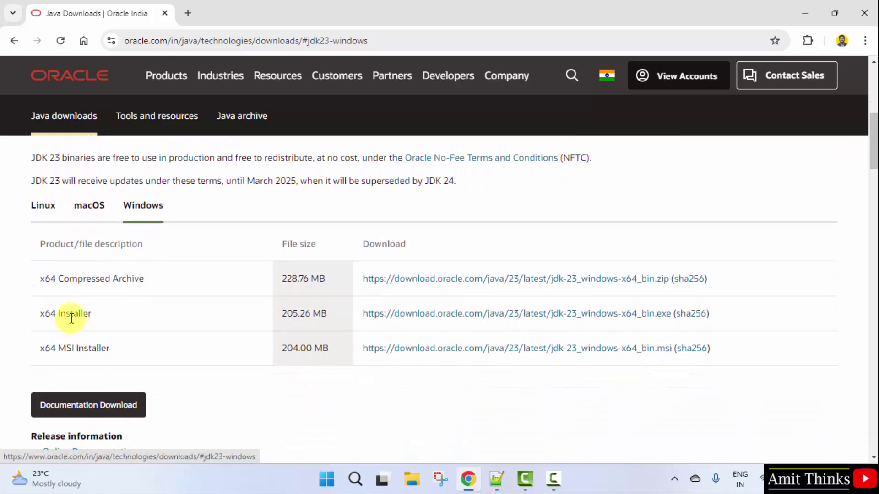
Download the 205 MB x64 Installer jdk-23_windows-x64_bin.exe and check its progress.
double_click(72, 318)
double_click(88, 348)
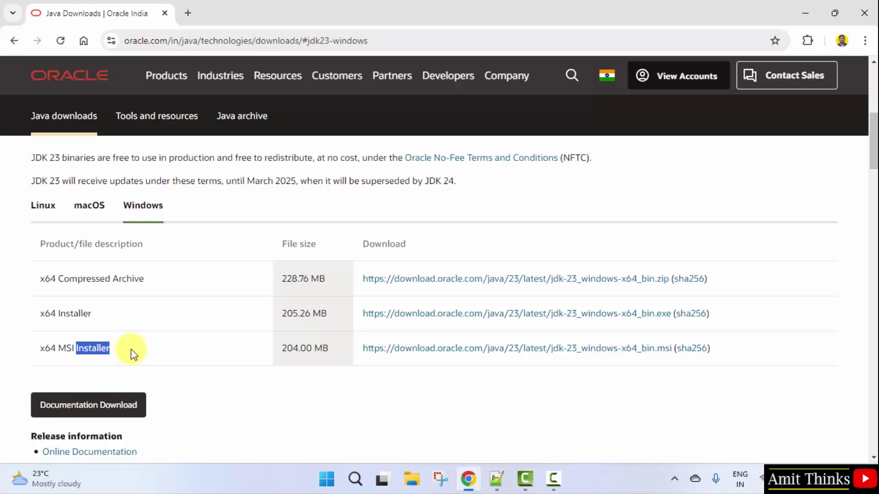
click(132, 348)
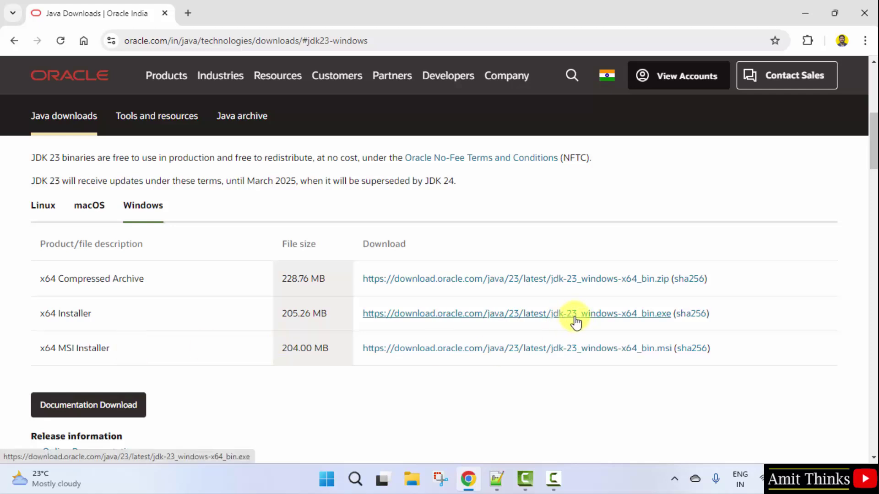
triple_click(305, 313)
click(320, 318)
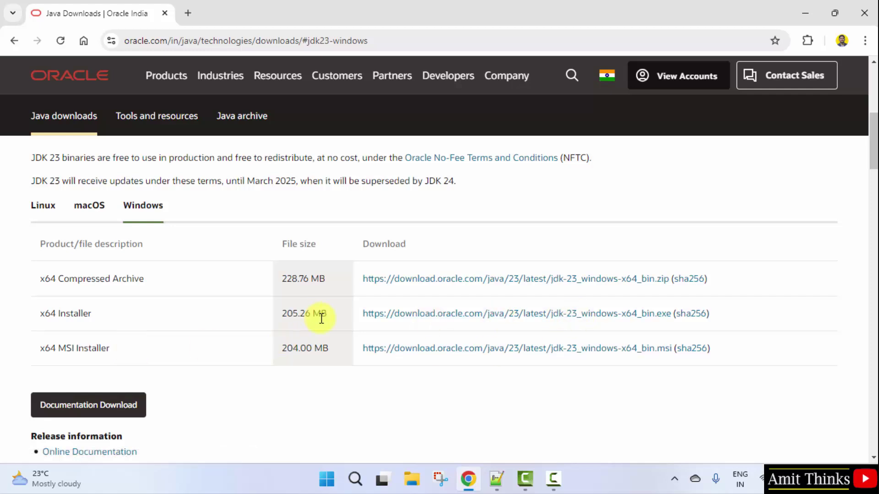
click(653, 313)
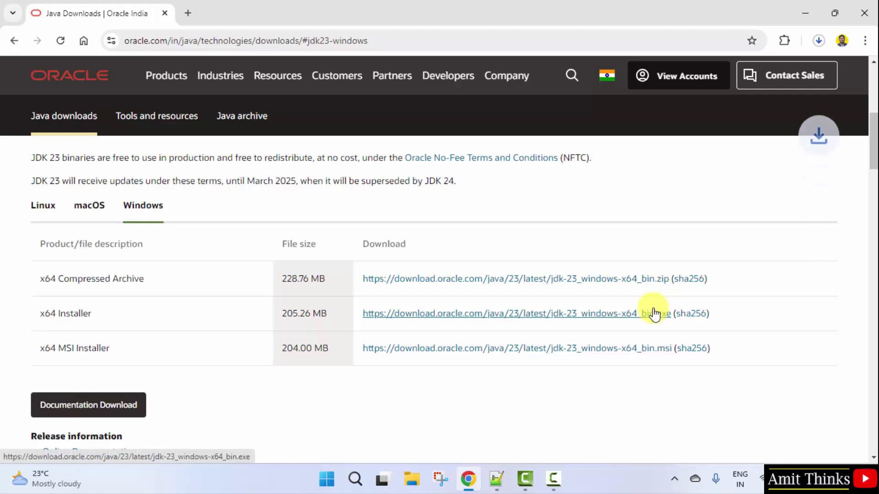
click(818, 43)
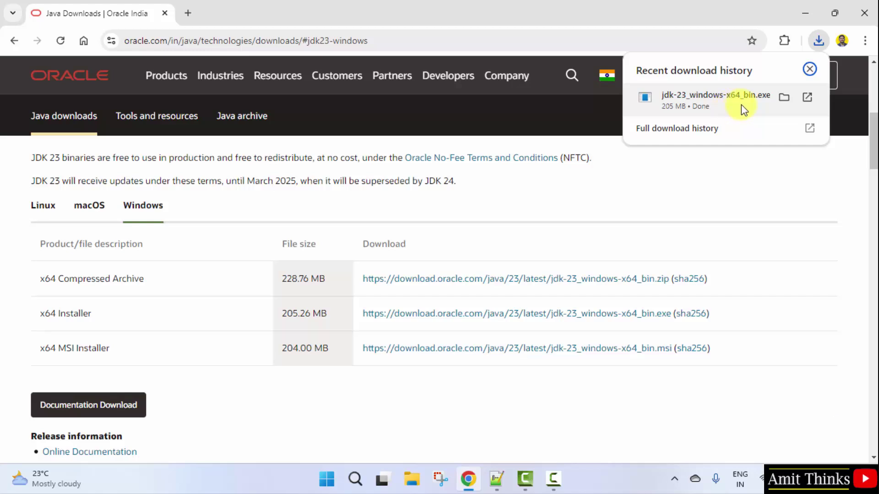
Launch the downloaded jdk-23_windows-x64_bin.exe installer and minimize Chrome.
right_click(728, 102)
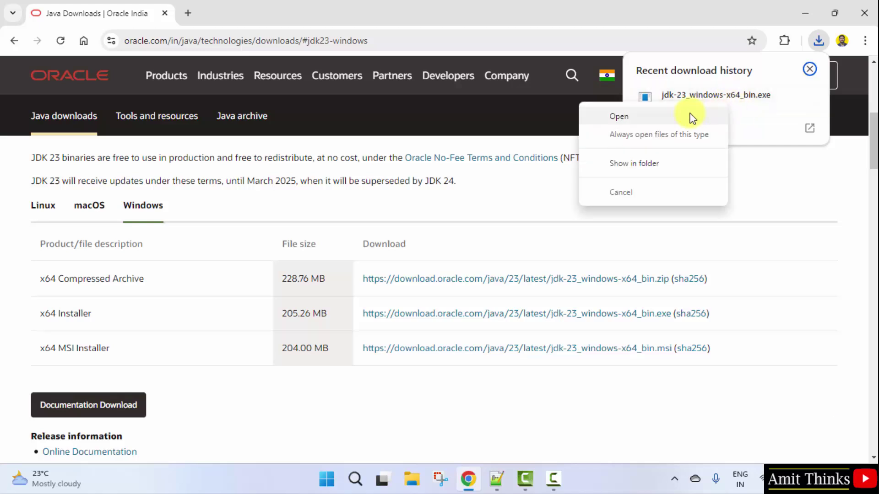
click(689, 113)
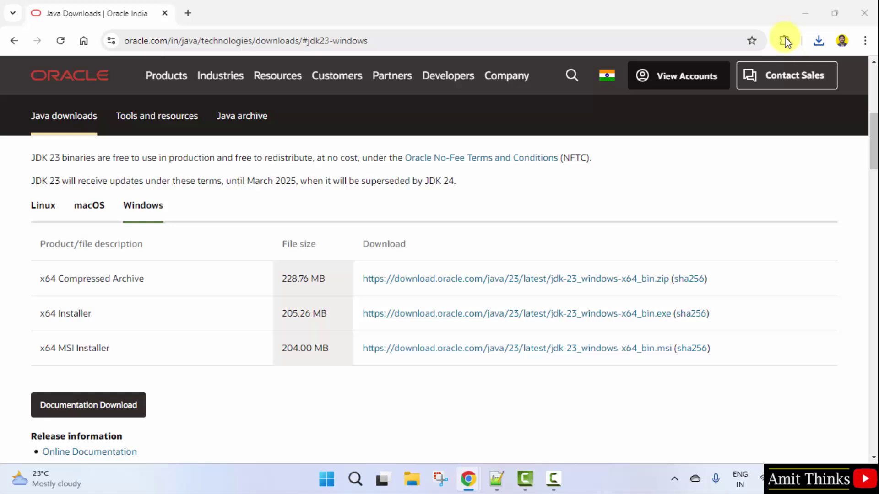
double_click(802, 18)
click(803, 17)
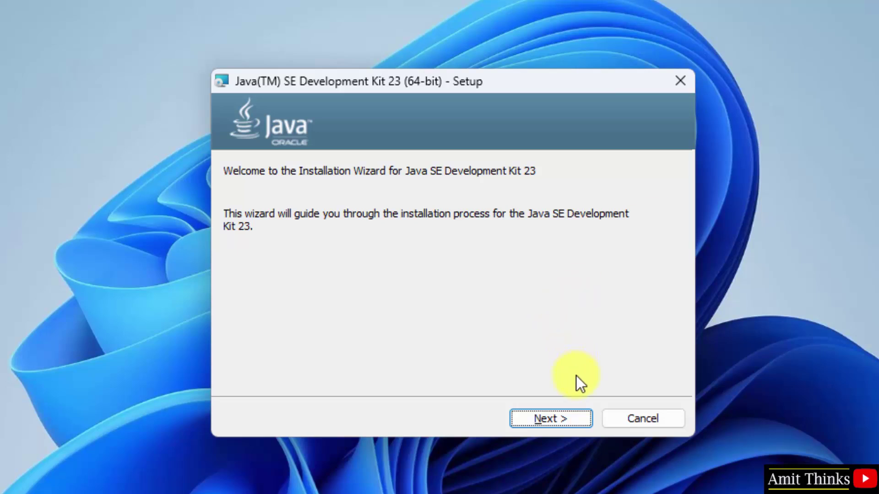
Install JDK 23 to the default C:\Program Files\Java\jdk-23\ folder and close the wizard.
click(565, 415)
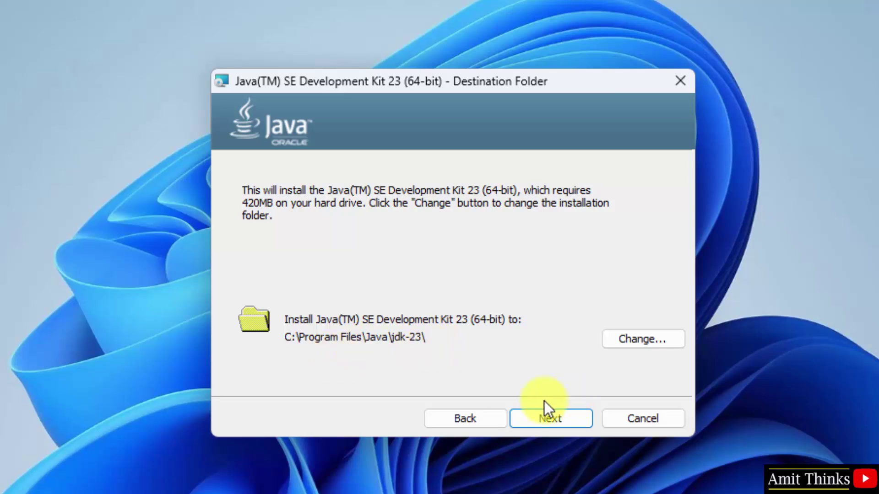
click(541, 417)
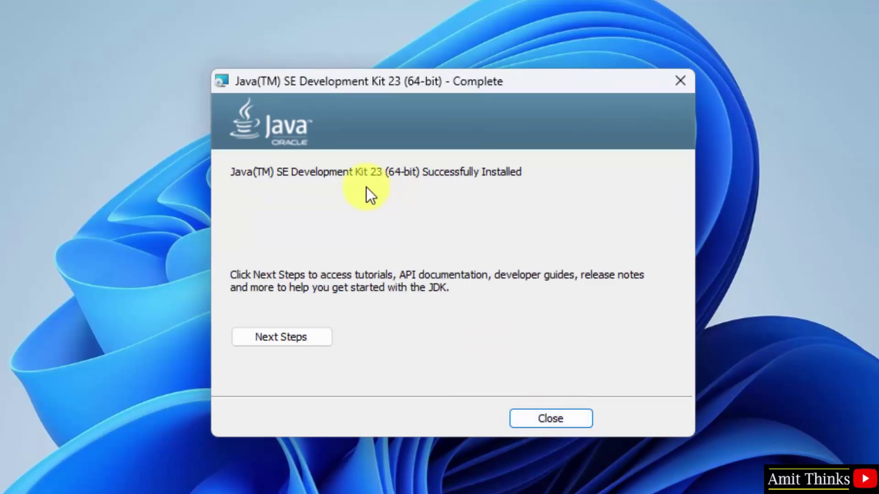
click(538, 412)
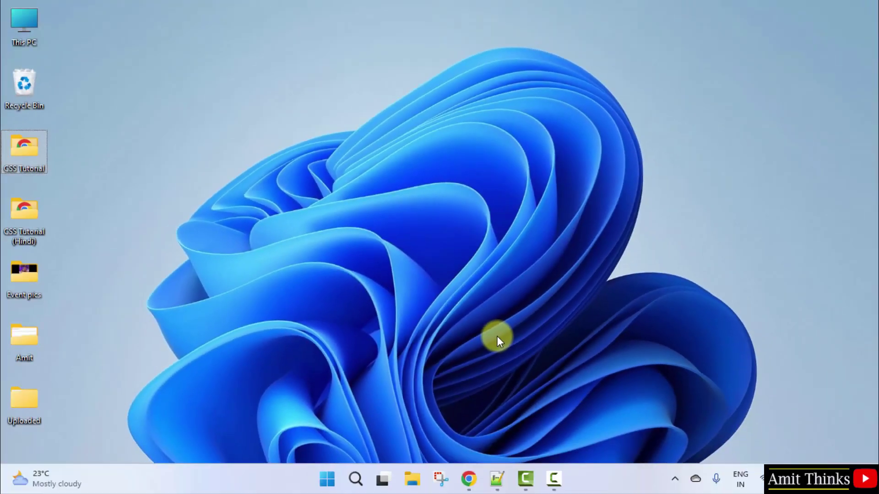
Browse from This PC through C: > Program Files > Java into the jdk-23 folder.
click(23, 30)
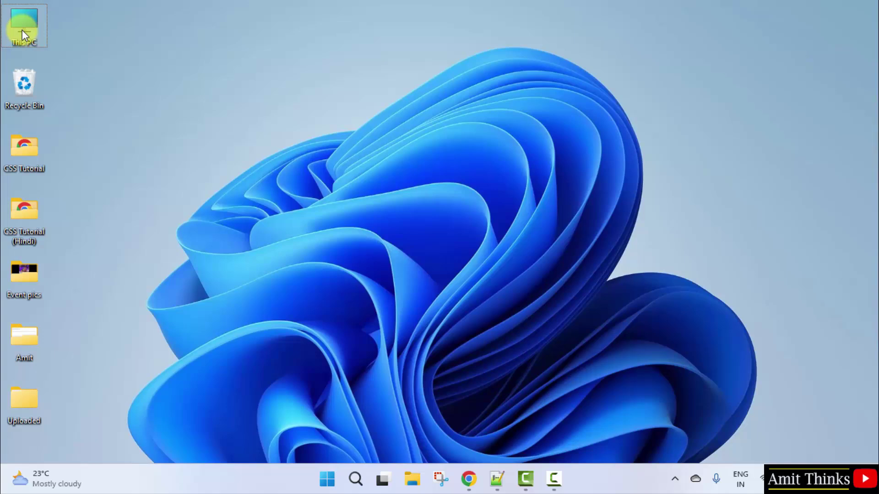
double_click(22, 29)
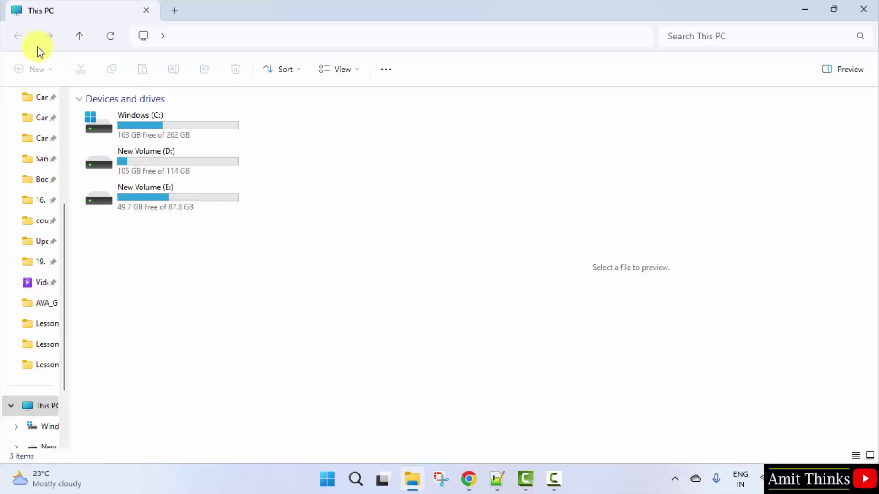
double_click(174, 120)
double_click(189, 224)
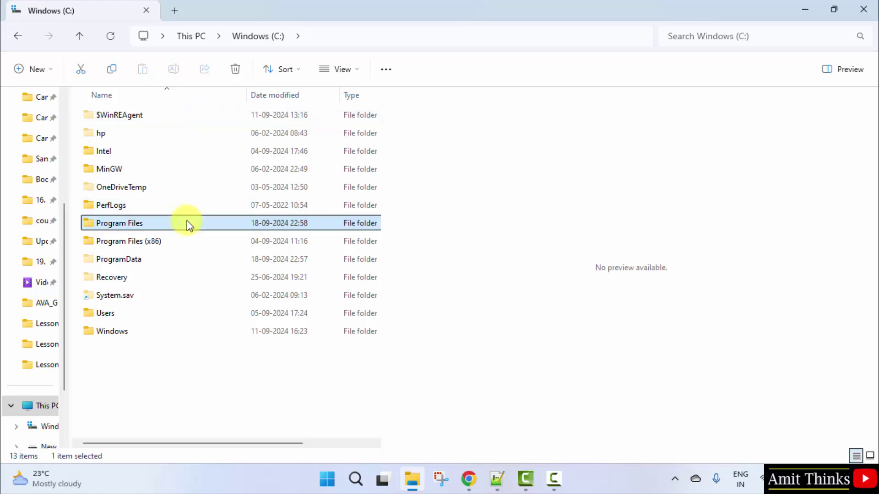
click(138, 280)
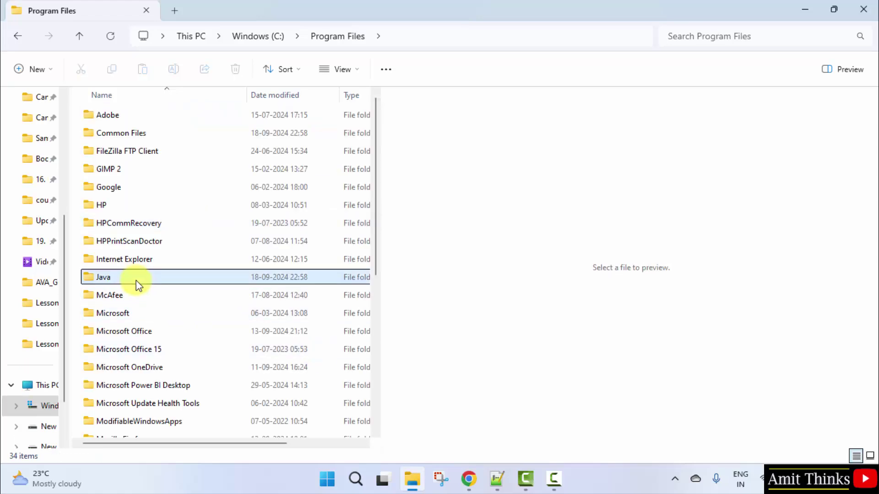
double_click(161, 280)
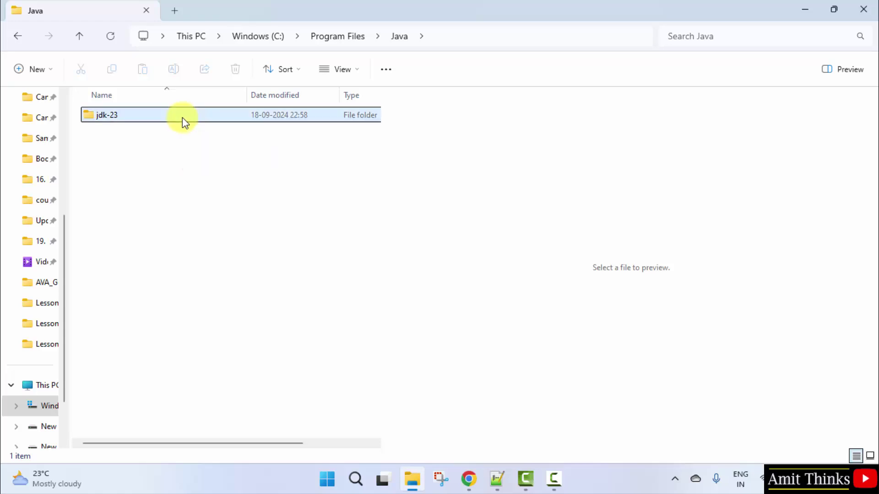
double_click(182, 118)
Copy the C:\Program Files\Java\jdk-23\bin path from the address bar, then minimize Explorer.
double_click(207, 120)
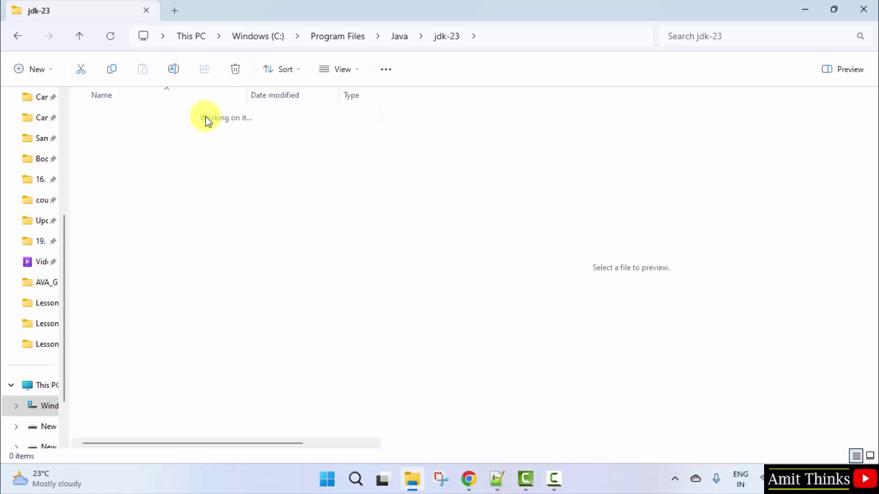
click(546, 33)
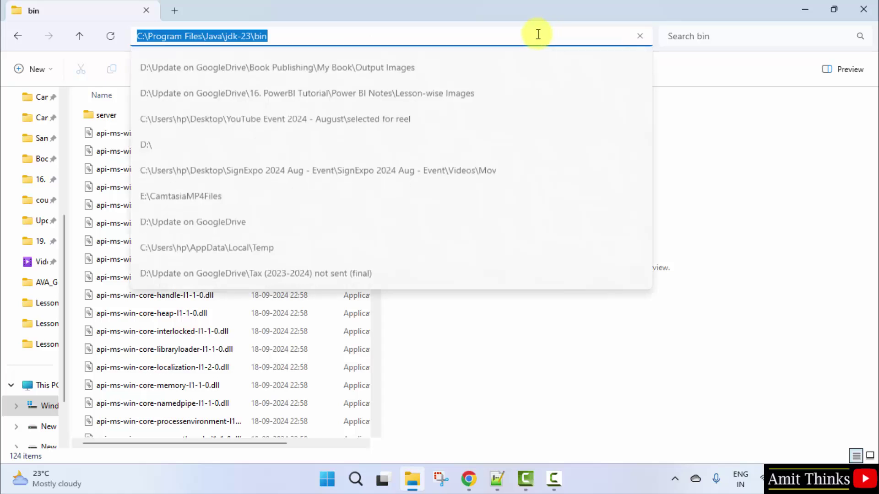
right_click(230, 32)
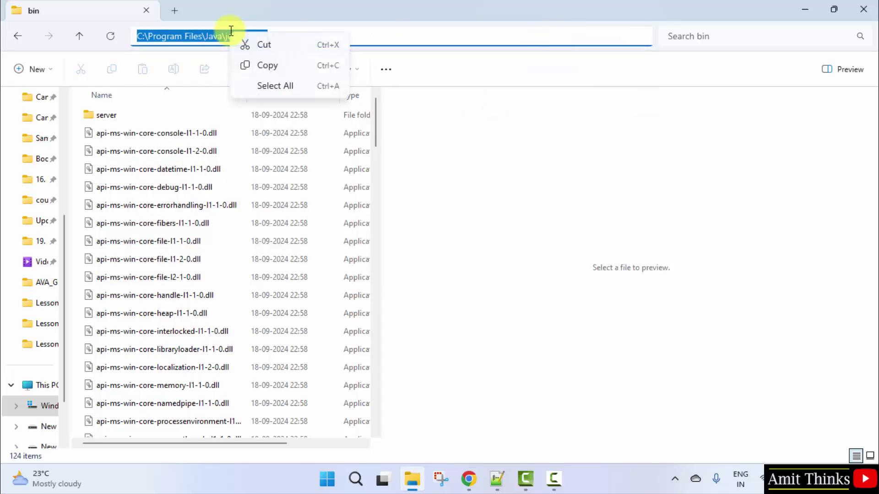
click(288, 72)
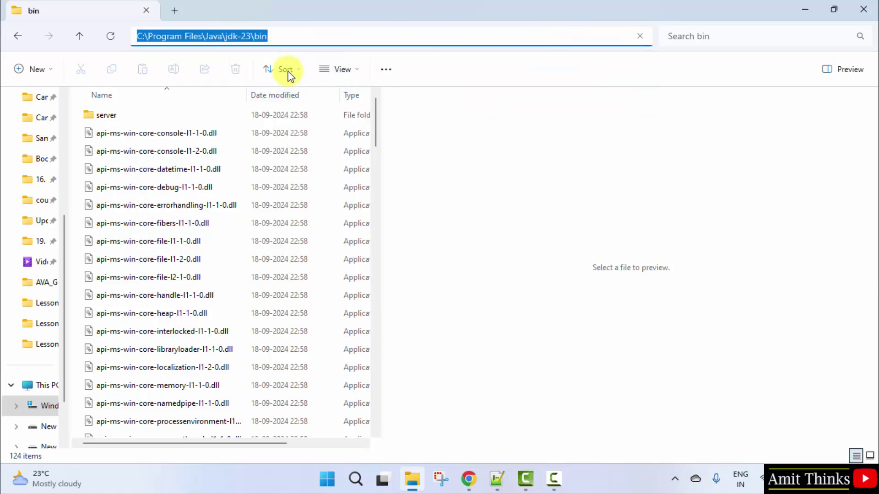
click(804, 10)
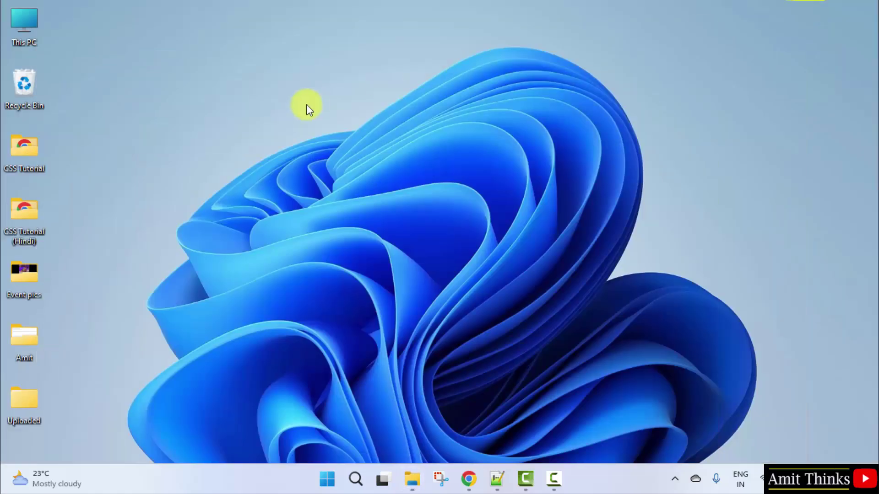
Search Start for 'environment variables' and open Edit the system environment variables.
click(314, 467)
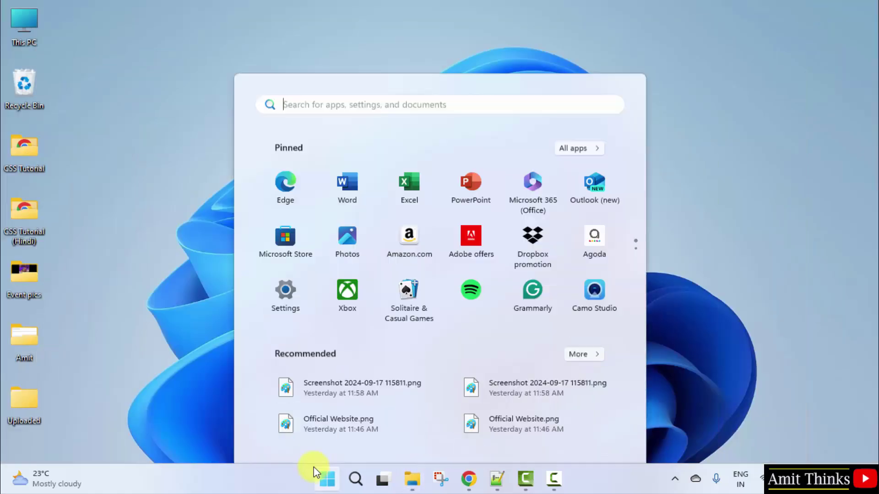
text(environ)
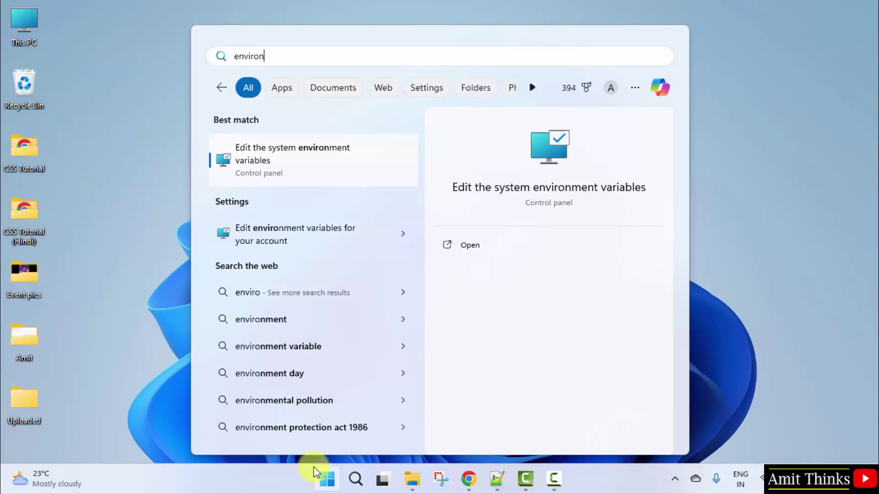
text(ment vara)
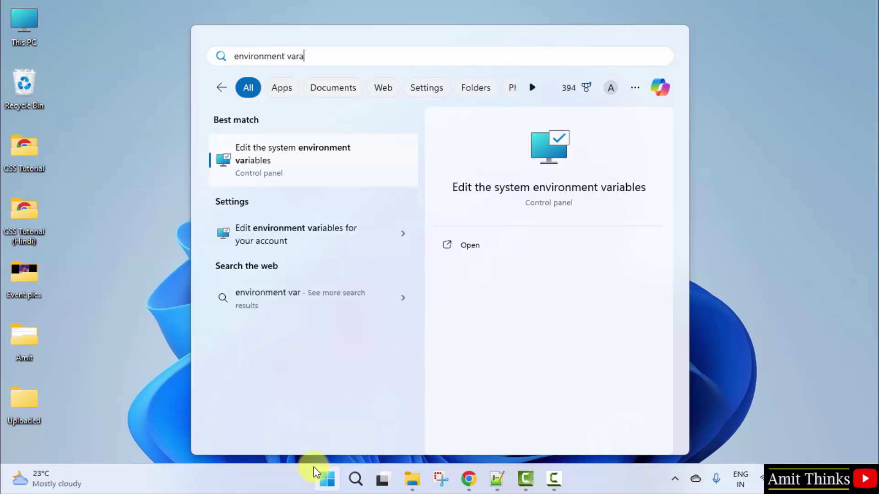
key(BackSpace)
text(iables)
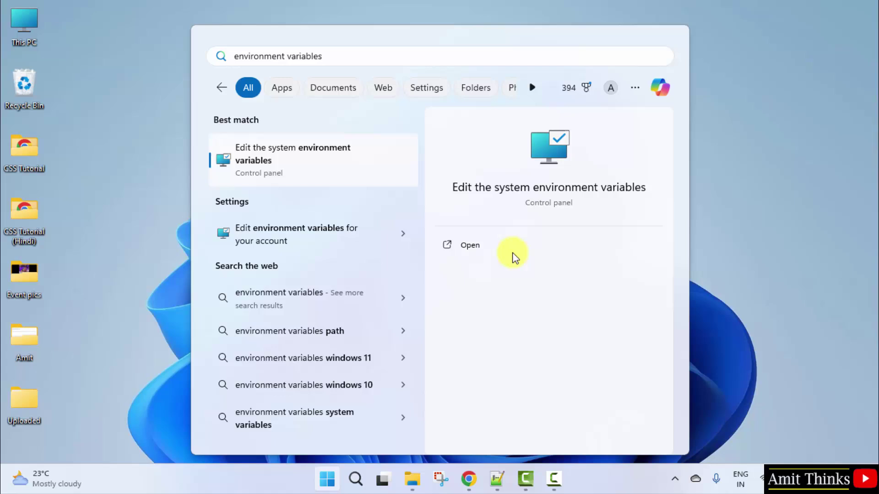
click(510, 249)
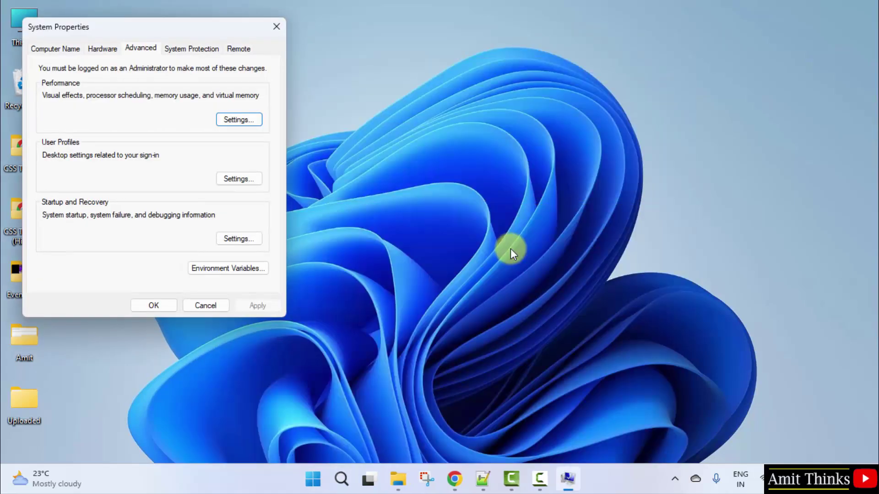
Open Environment Variables and start editing the system Path variable.
click(253, 268)
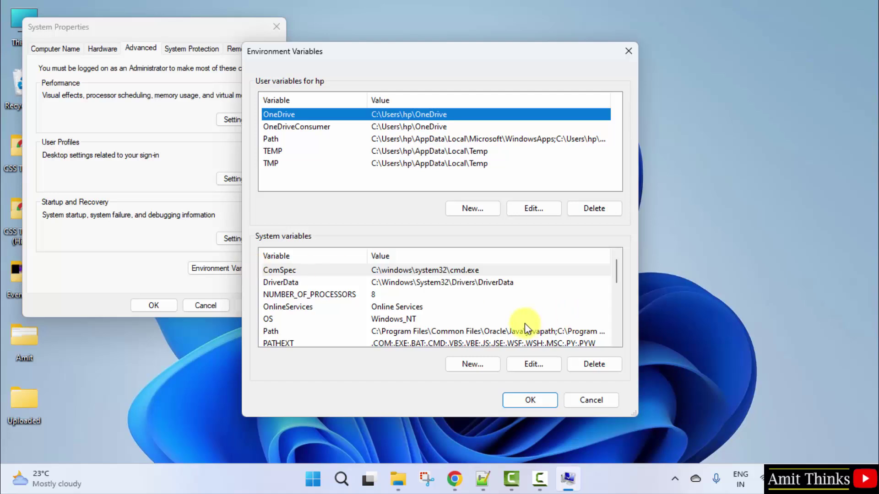
click(465, 332)
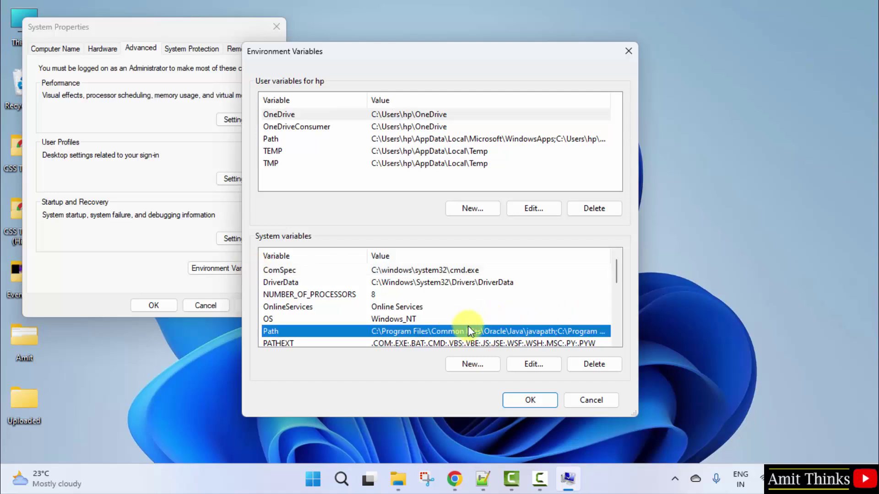
click(616, 342)
click(616, 341)
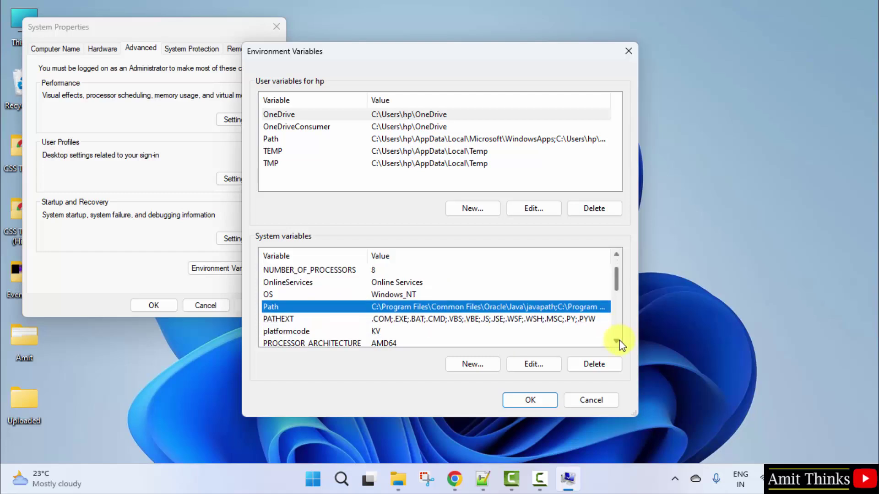
double_click(485, 307)
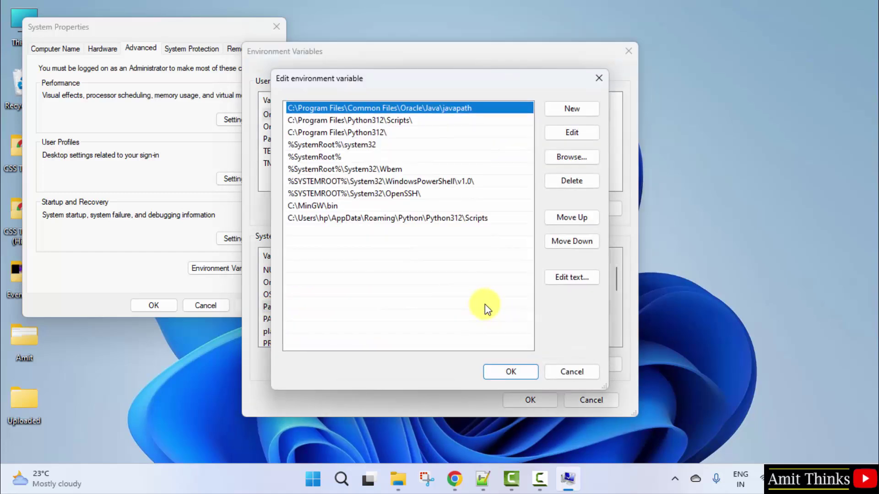
Paste C:\Program Files\Java\jdk-23\bin as a new system Path entry.
click(571, 108)
right_click(293, 234)
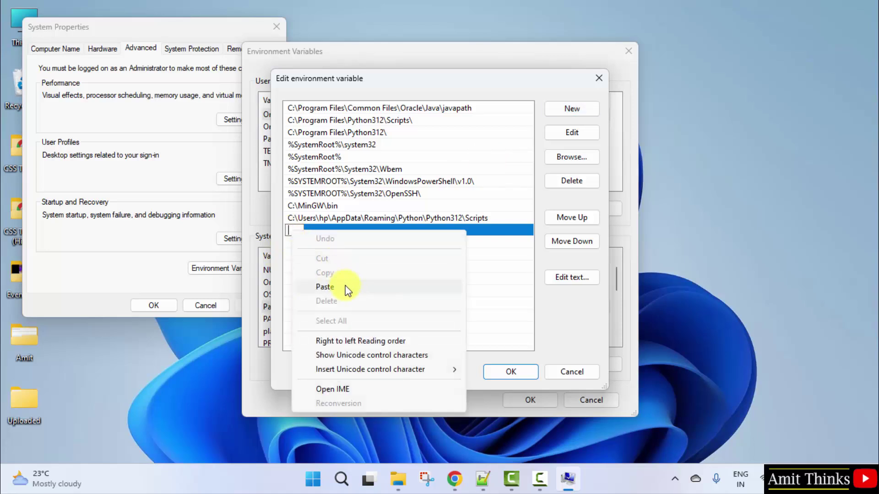
click(344, 287)
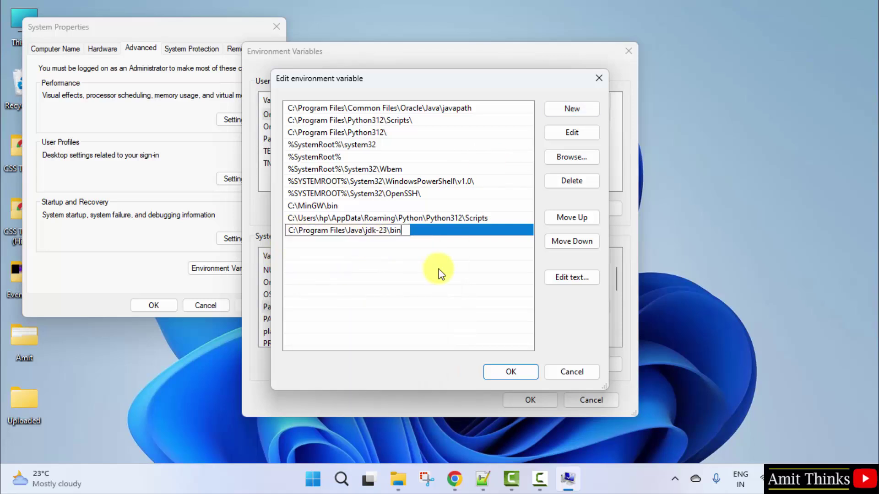
Confirm all System Properties dialogs with OK and launch Command Prompt from Start.
click(520, 371)
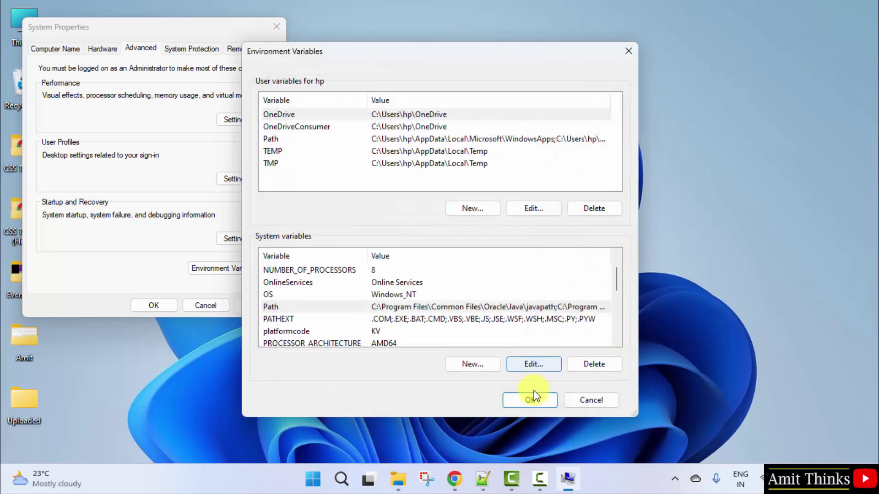
click(533, 398)
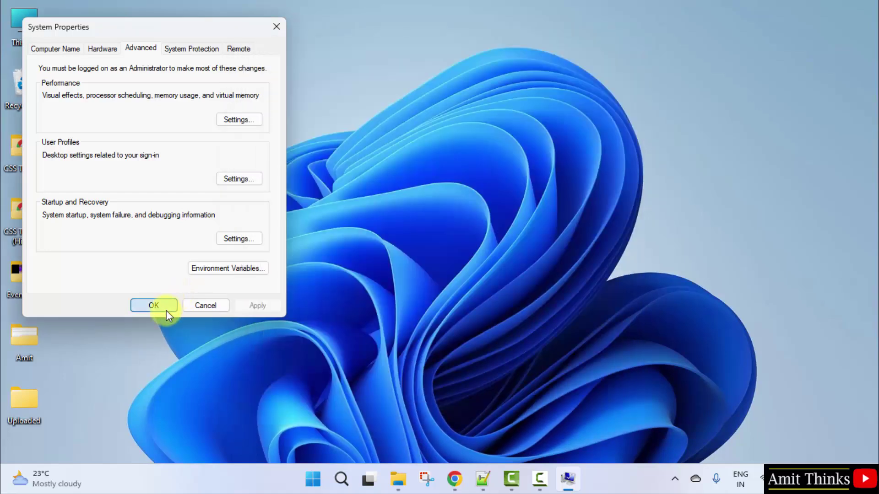
click(166, 309)
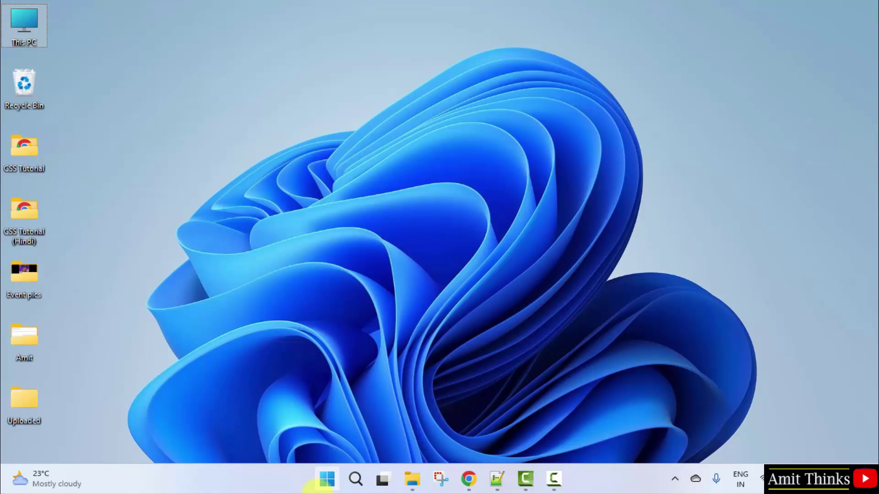
click(327, 478)
text(cmd)
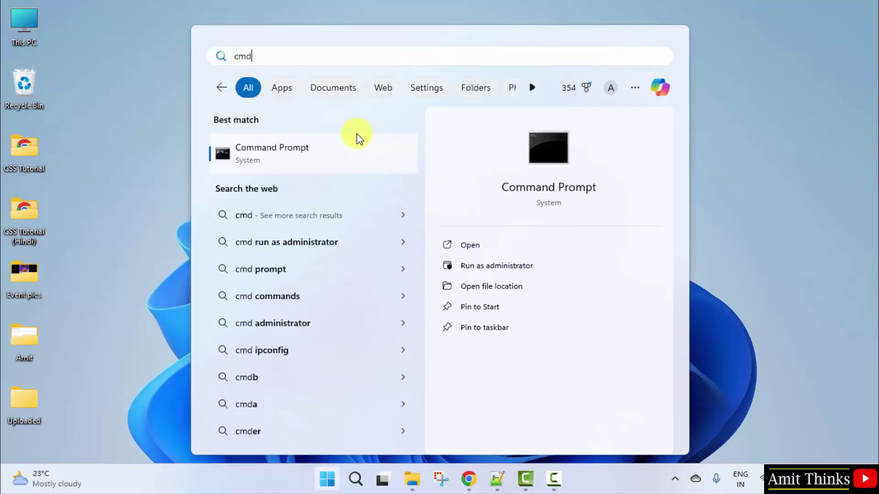
click(522, 250)
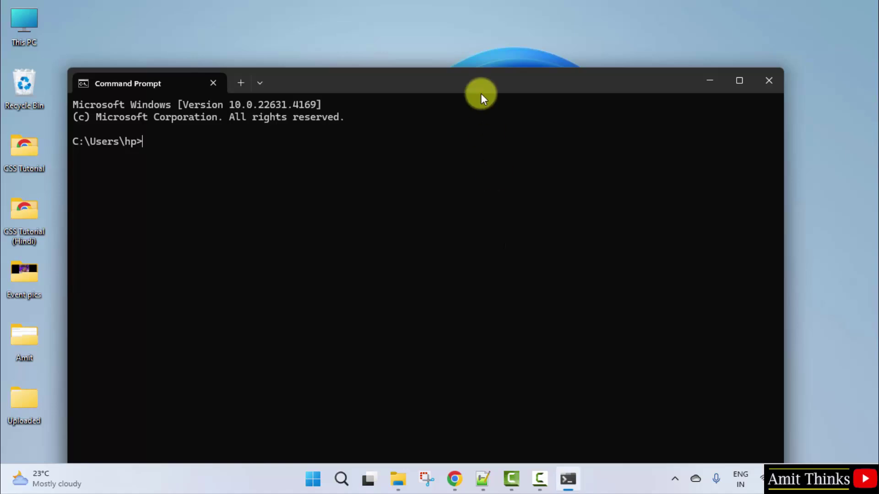
Move the Command Prompt window right and run java --version.
drag(480, 87, 594, 86)
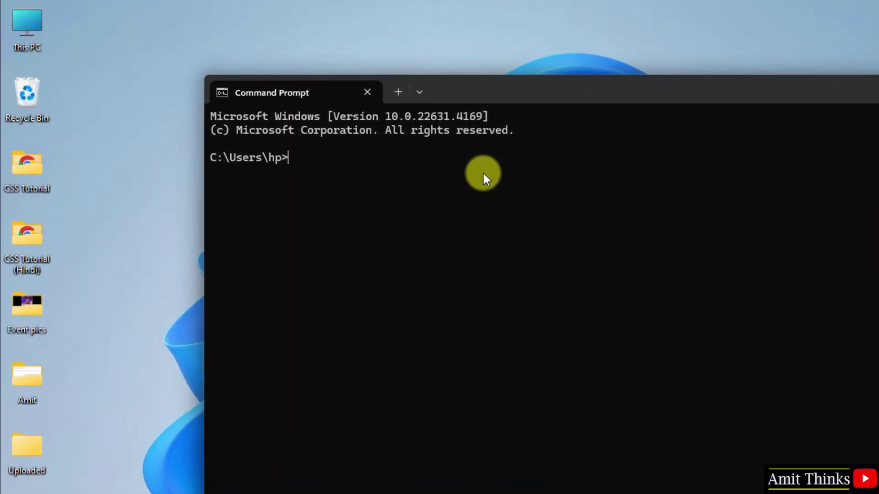
text(java --)
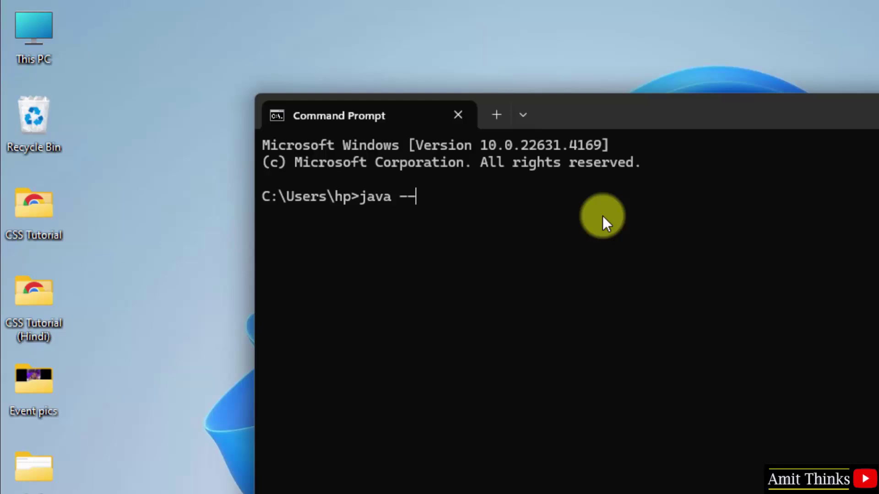
text(version)
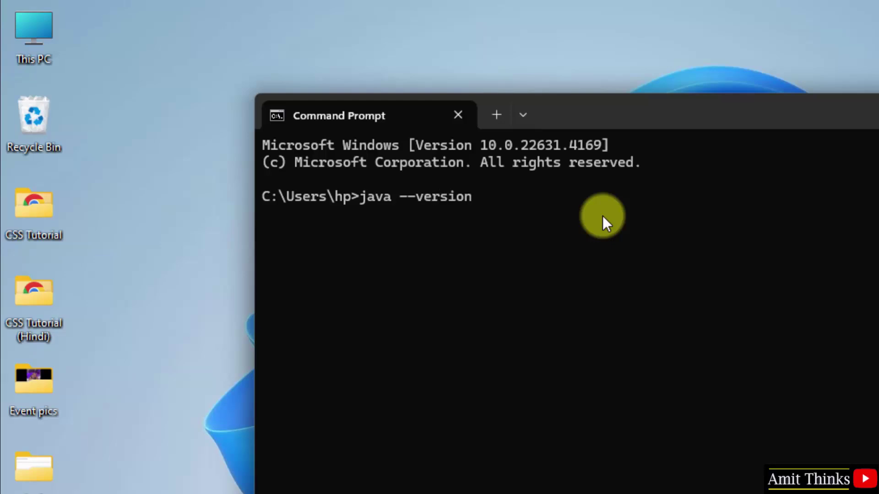
key(Return)
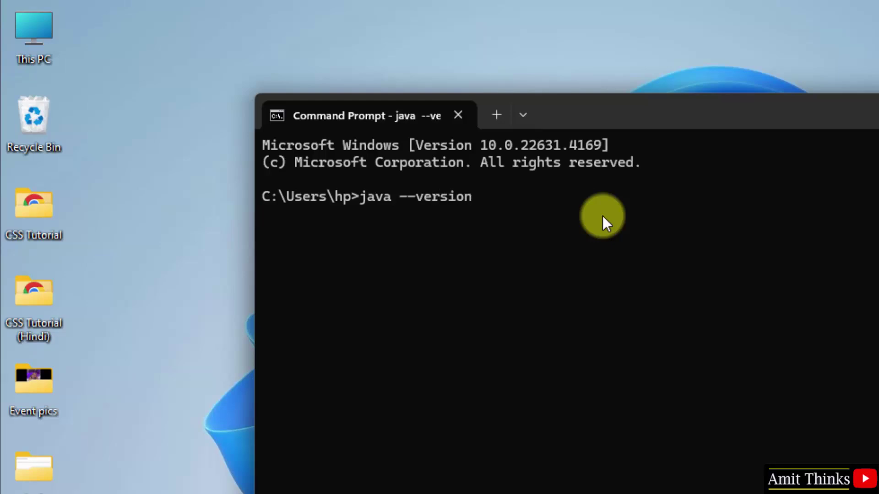